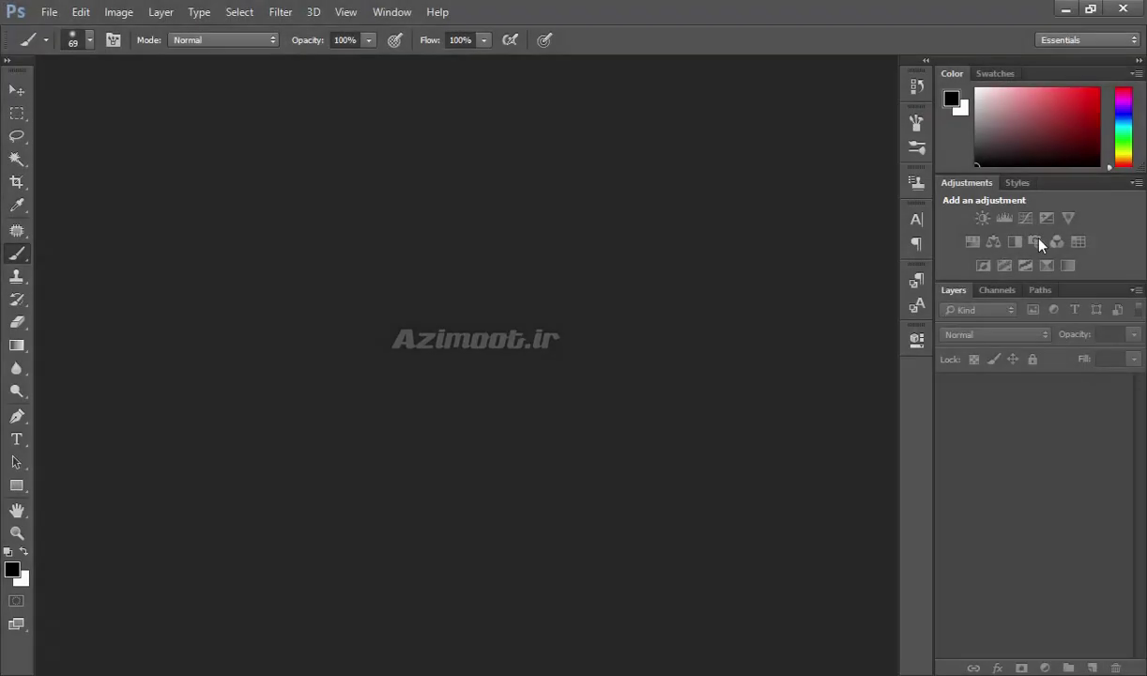
Step: Browse the Open dialog to the Full > New folder (3) renders folder
{"action": "double_click", "coordinate": [520, 369]}
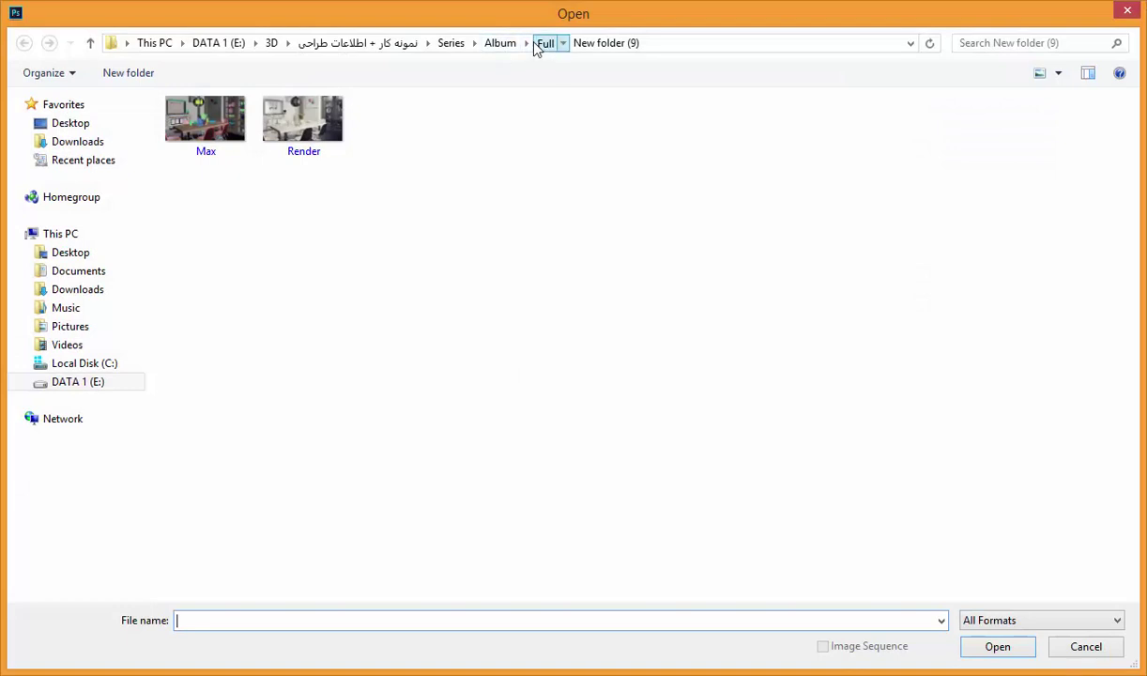
{"action": "left_click", "coordinate": [545, 42]}
{"action": "double_click", "coordinate": [237, 161]}
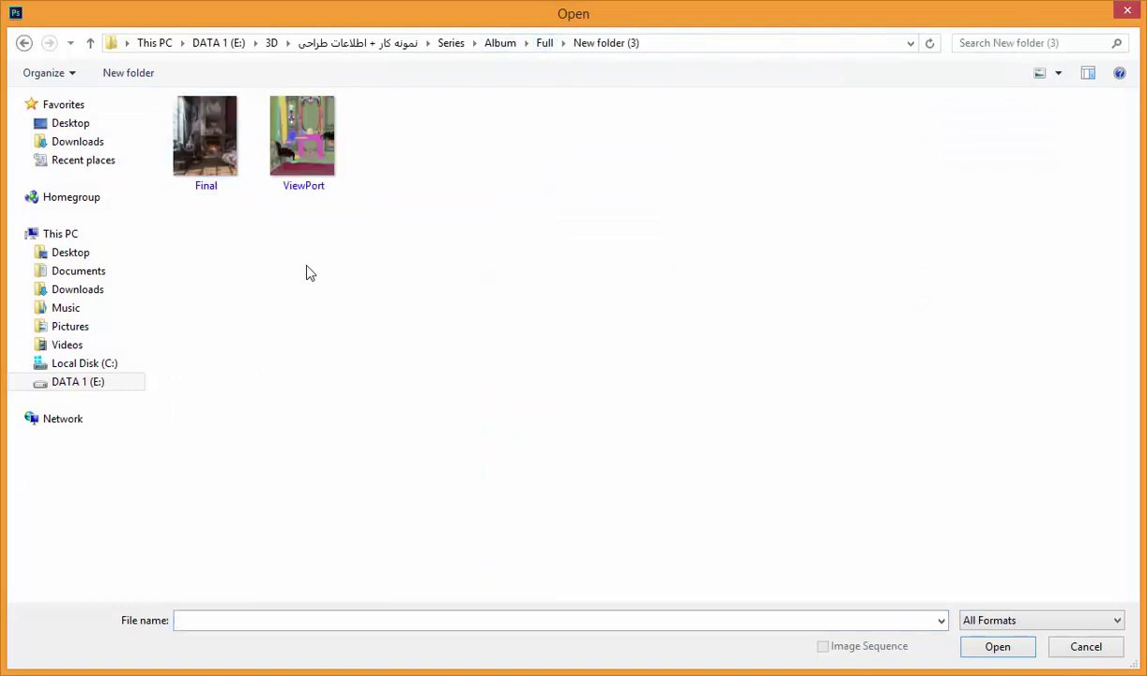
Step: Preview the ViewPort and Final renders in Windows Photo Viewer, then close the preview
{"action": "right_click", "coordinate": [296, 134]}
{"action": "left_click", "coordinate": [338, 172]}
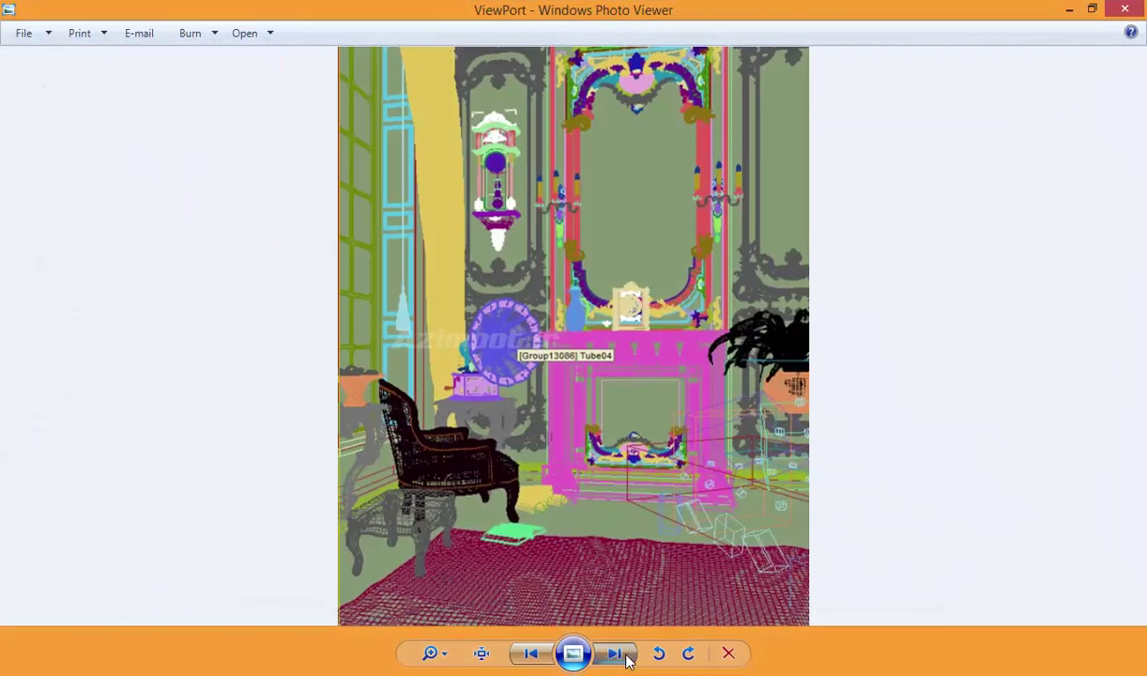
{"action": "left_click", "coordinate": [618, 654]}
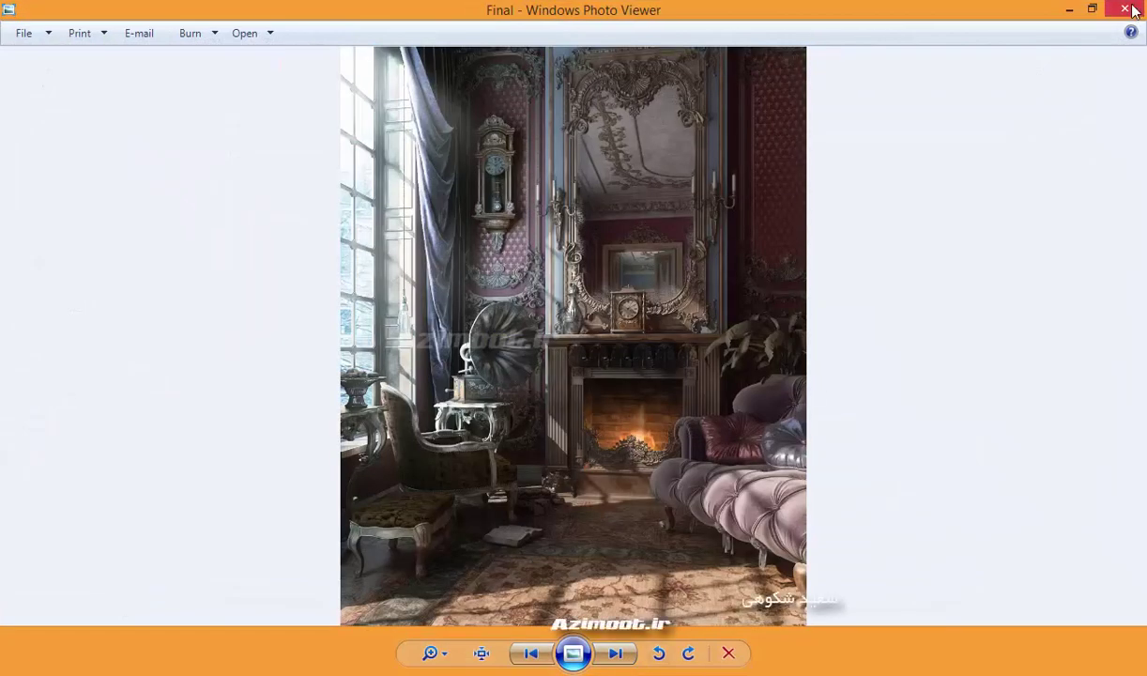
{"action": "left_click", "coordinate": [1122, 9]}
Step: Open Final.jpeg fit to screen, add a Warming Filter (85) Photo Filter at 25%, then hide it
{"action": "double_click", "coordinate": [213, 134]}
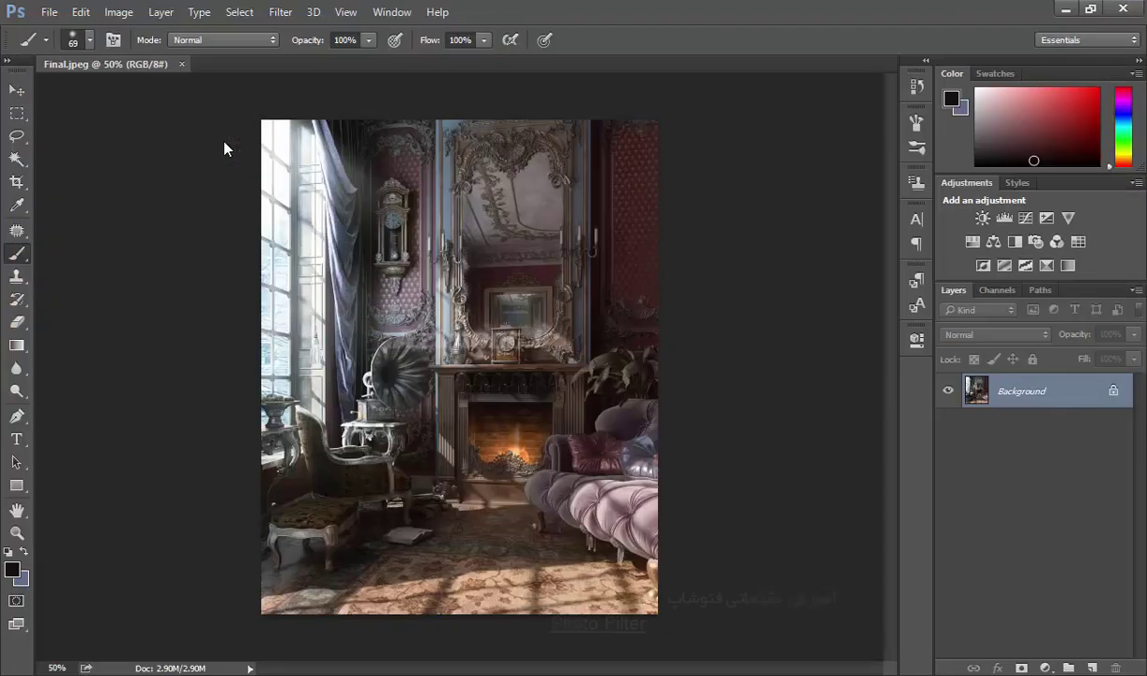
{"action": "key", "text": "ctrl+0"}
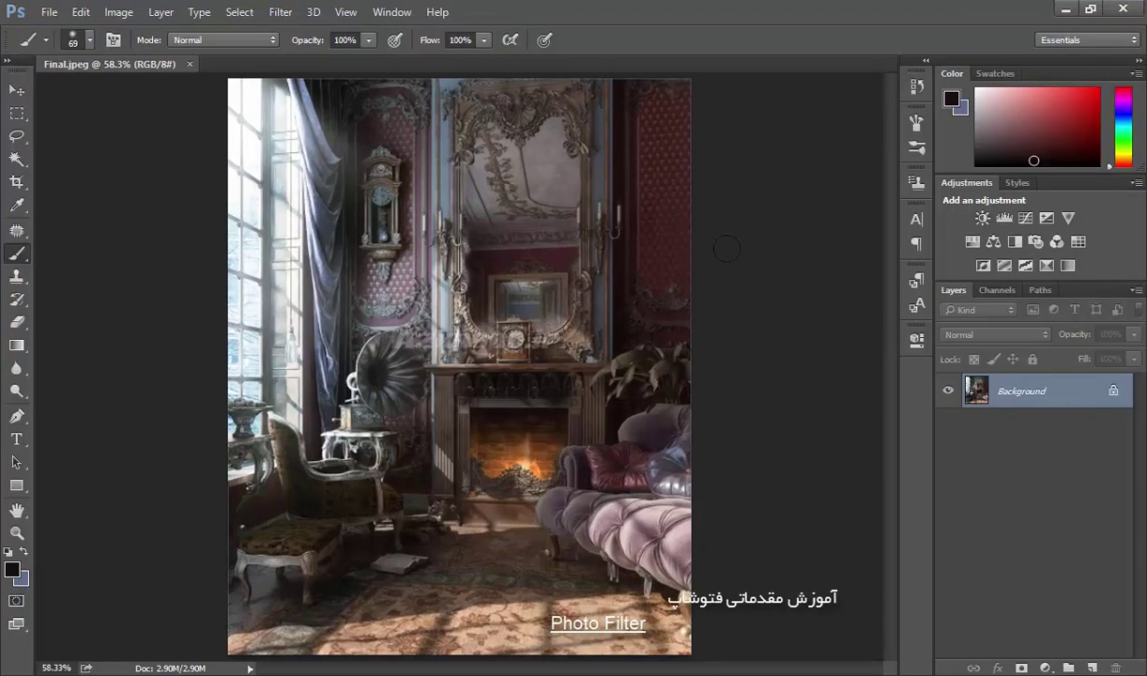
{"action": "left_click", "coordinate": [1035, 243]}
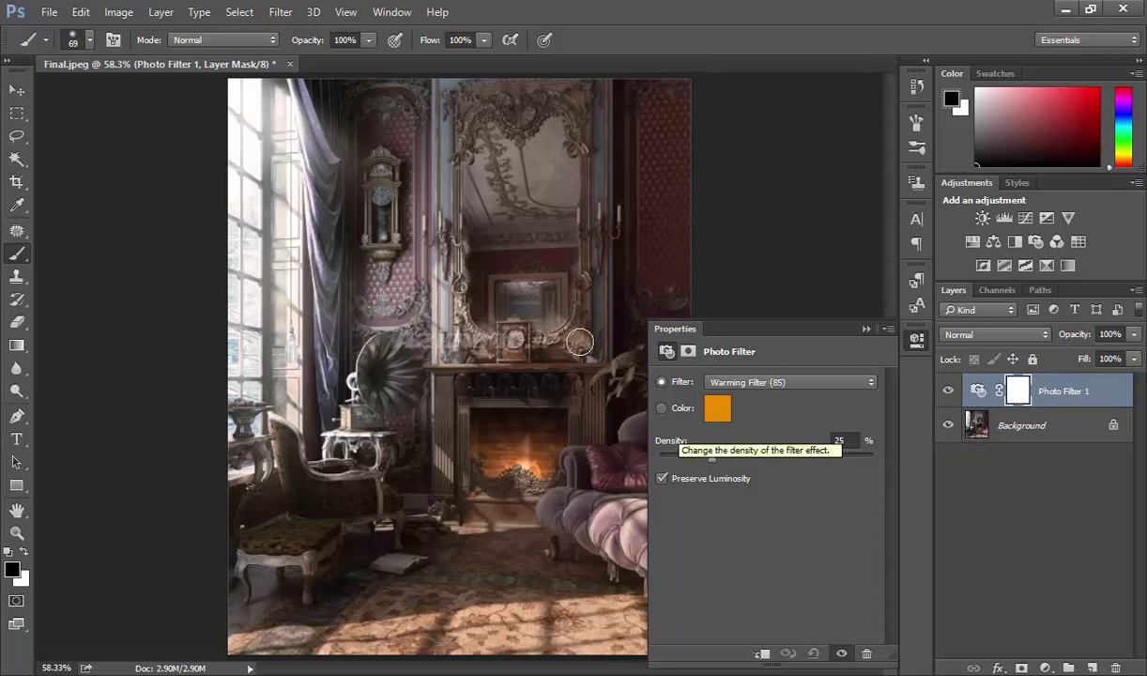
{"action": "left_click", "coordinate": [948, 390]}
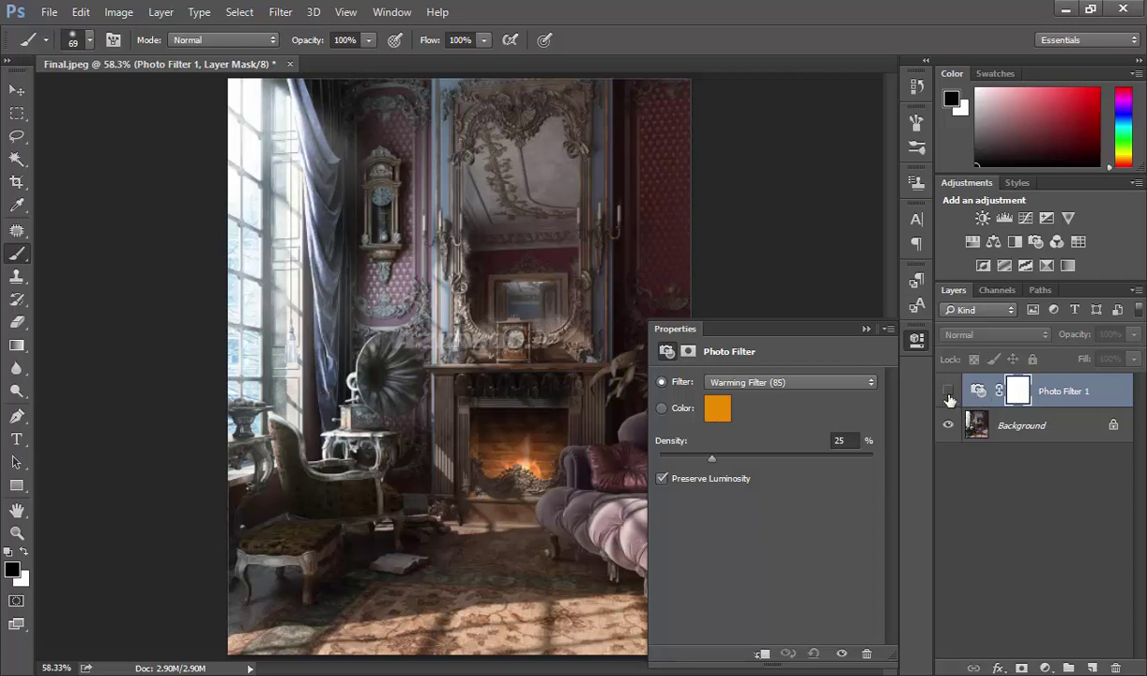
Step: Toggle Photo Filter 1 on and off to compare the photo with and without it
{"action": "left_click", "coordinate": [948, 390]}
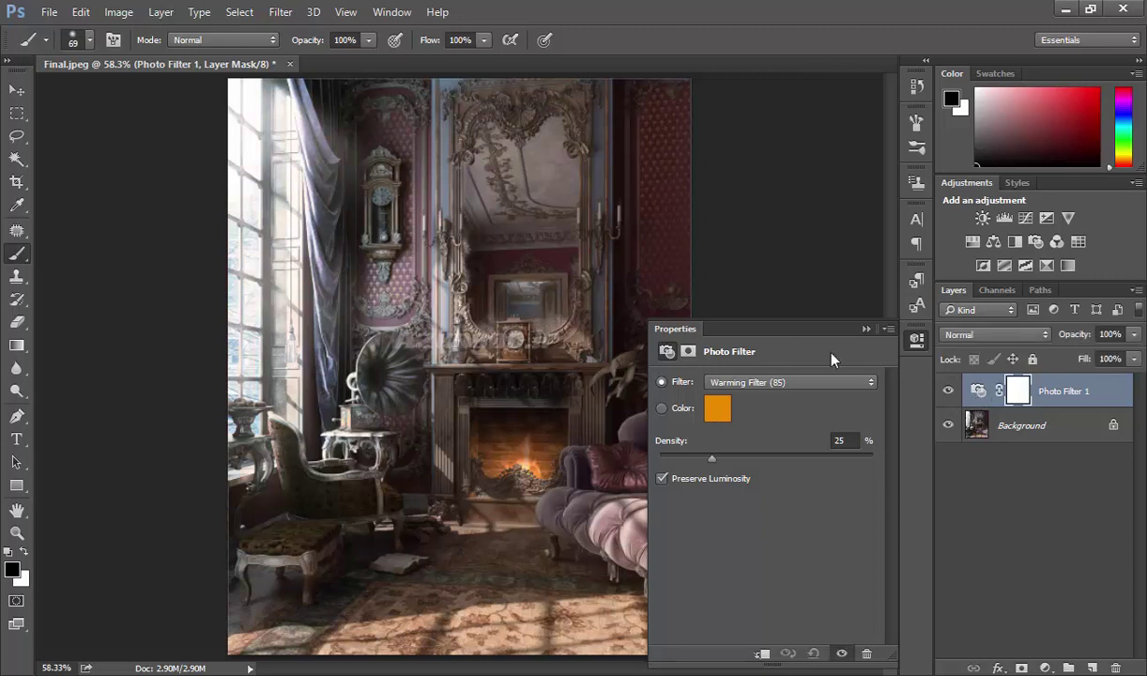
{"action": "left_click", "coordinate": [948, 390]}
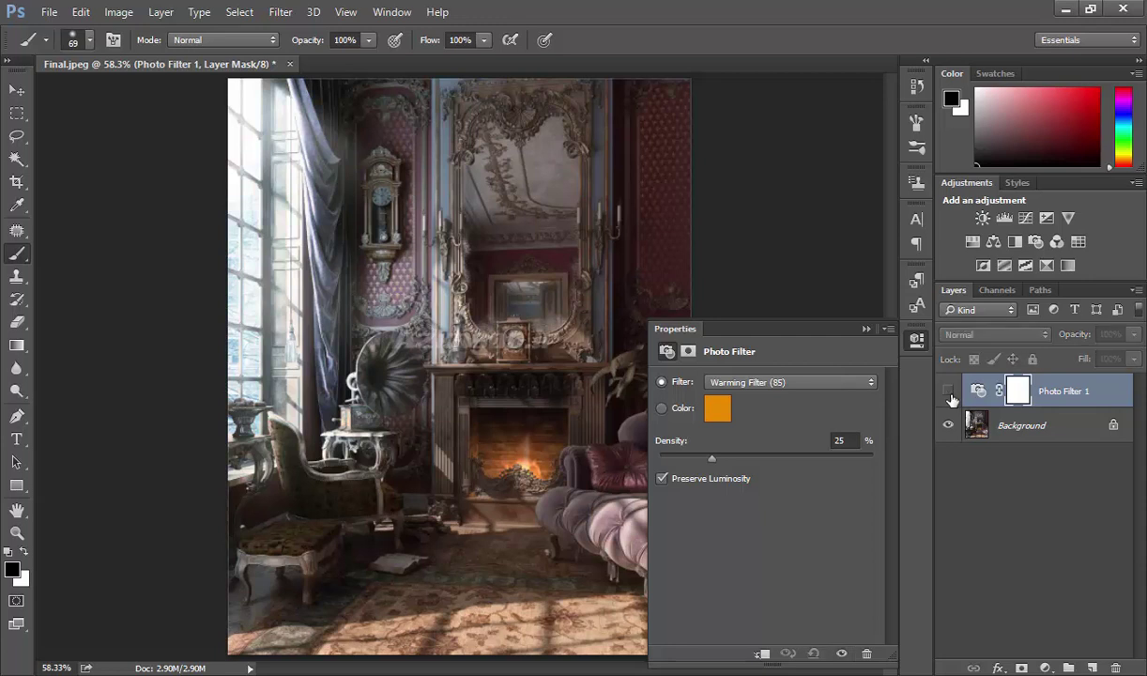
{"action": "left_click", "coordinate": [948, 391]}
{"action": "left_click", "coordinate": [948, 391]}
{"action": "left_click", "coordinate": [948, 391]}
Step: Raise the Warming Filter density to 55% and compare it hidden and visible
{"action": "left_click_drag", "start_coordinate": [712, 459], "coordinate": [776, 461]}
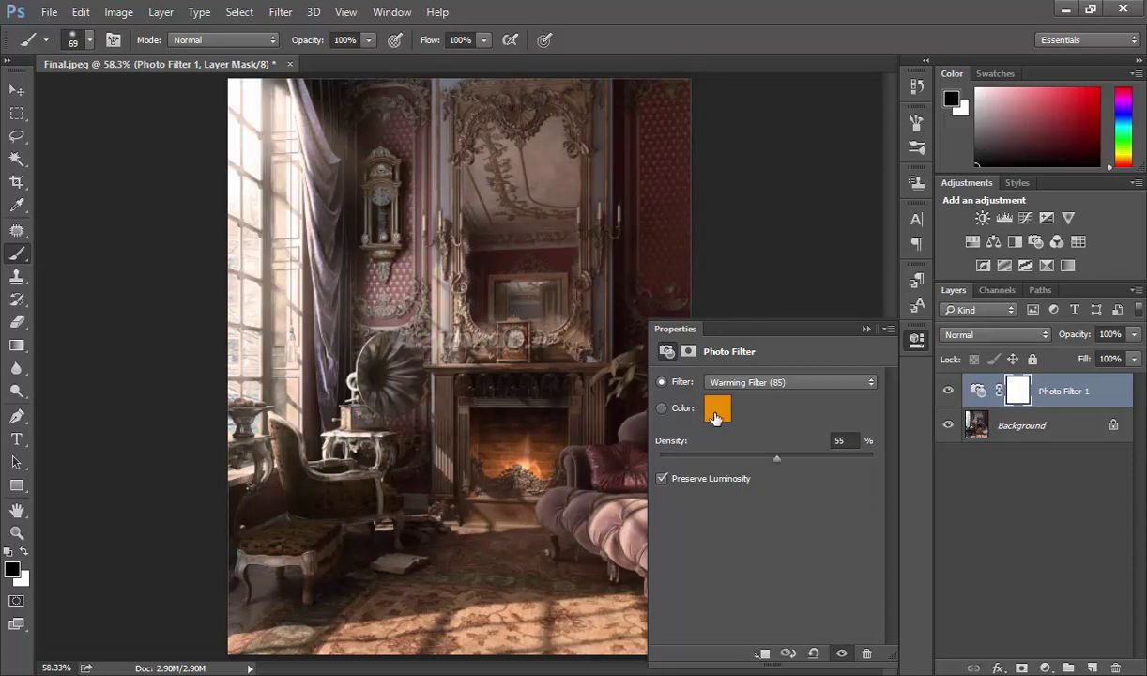
{"action": "left_click", "coordinate": [949, 392]}
{"action": "left_click", "coordinate": [948, 391]}
Step: Try Cooling Filter (80), Warming Filter (85) and other presets, settling on Underwater
{"action": "left_click", "coordinate": [758, 385]}
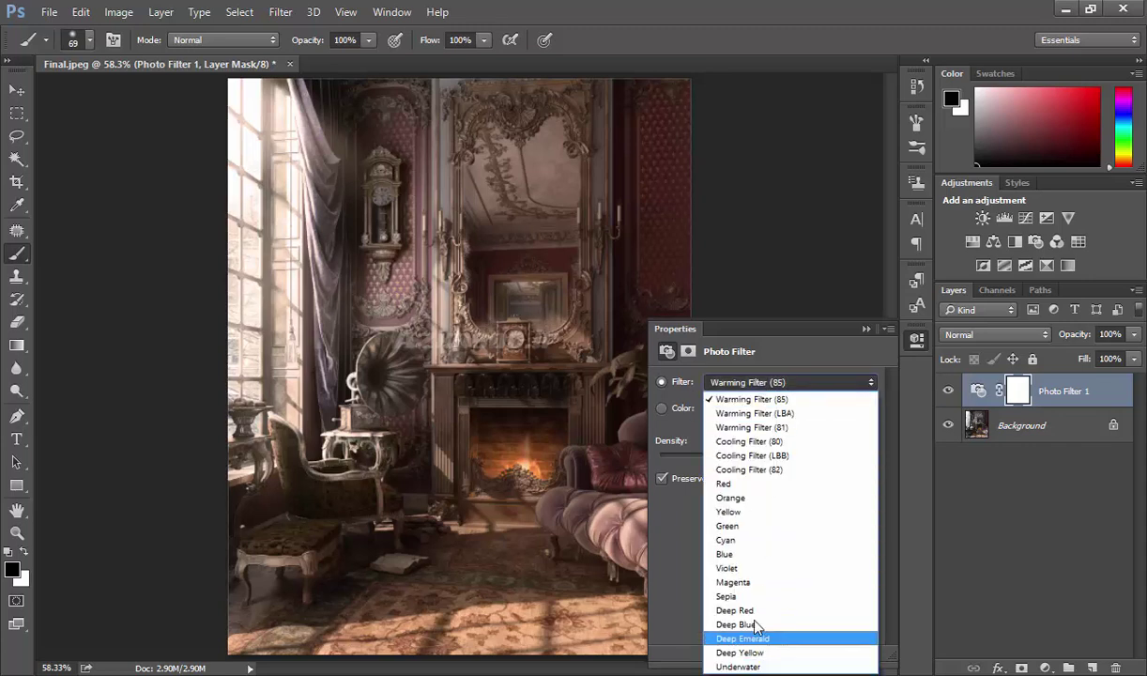
{"action": "left_click", "coordinate": [738, 442]}
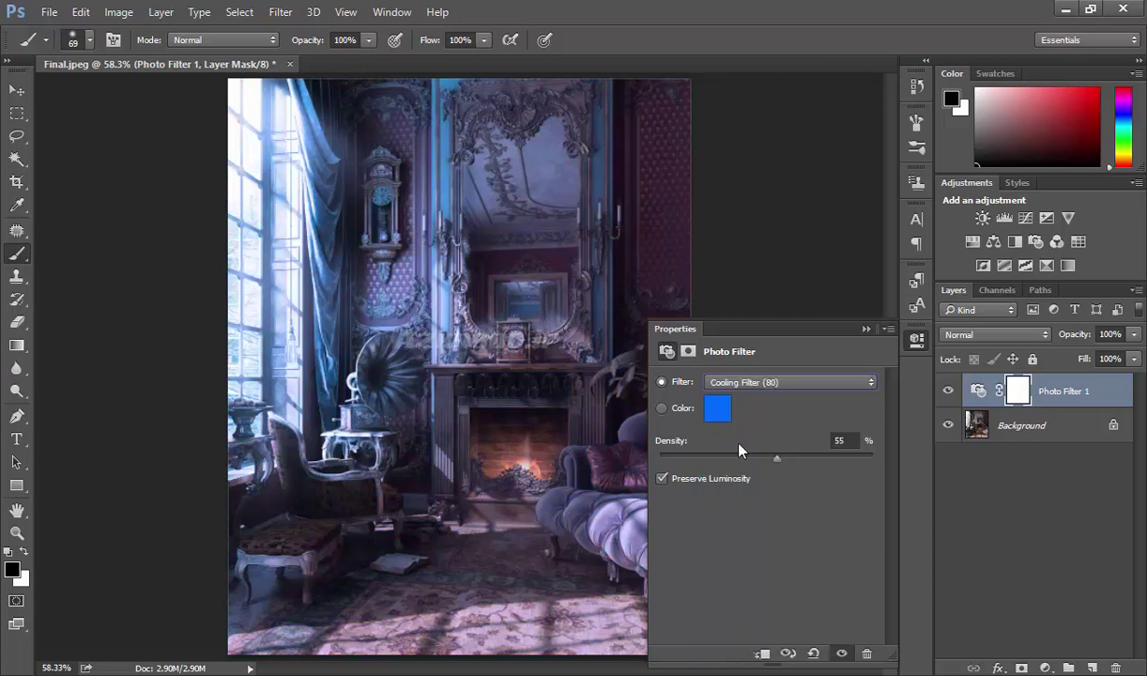
{"action": "left_click", "coordinate": [742, 382]}
{"action": "left_click", "coordinate": [741, 406]}
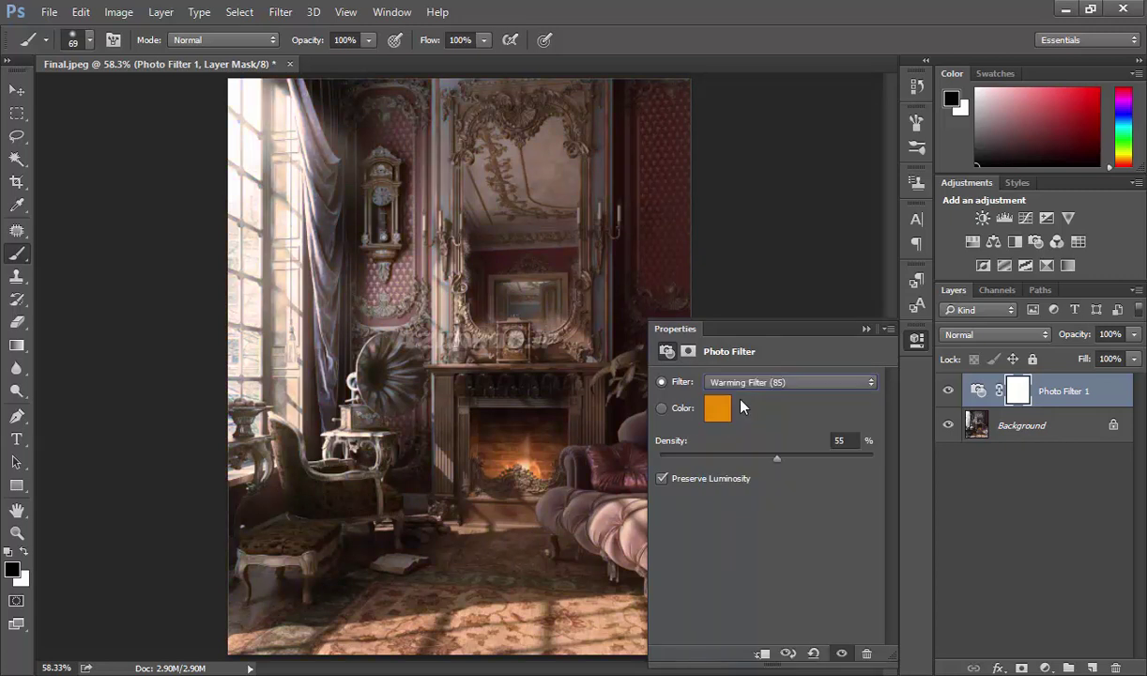
{"action": "key", "text": "Down"}
{"action": "key", "text": "Down"}
{"action": "key", "text": "Down"}
{"action": "key", "text": "Down"}
{"action": "key", "text": "Down"}
{"action": "key", "text": "Down"}
{"action": "key", "text": "Down"}
{"action": "key", "text": "Down"}
{"action": "key", "text": "Down"}
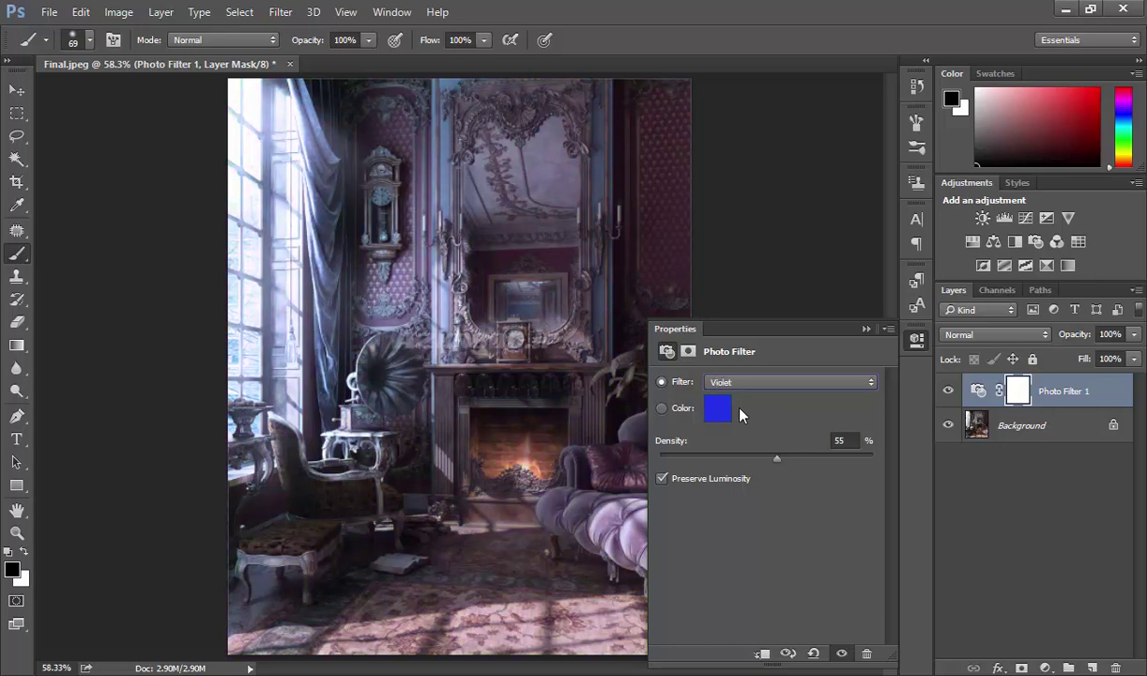
{"action": "key", "text": "Down"}
{"action": "key", "text": "Down"}
{"action": "key", "text": "Down"}
{"action": "key", "text": "Down"}
{"action": "key", "text": "Down"}
{"action": "key", "text": "Down"}
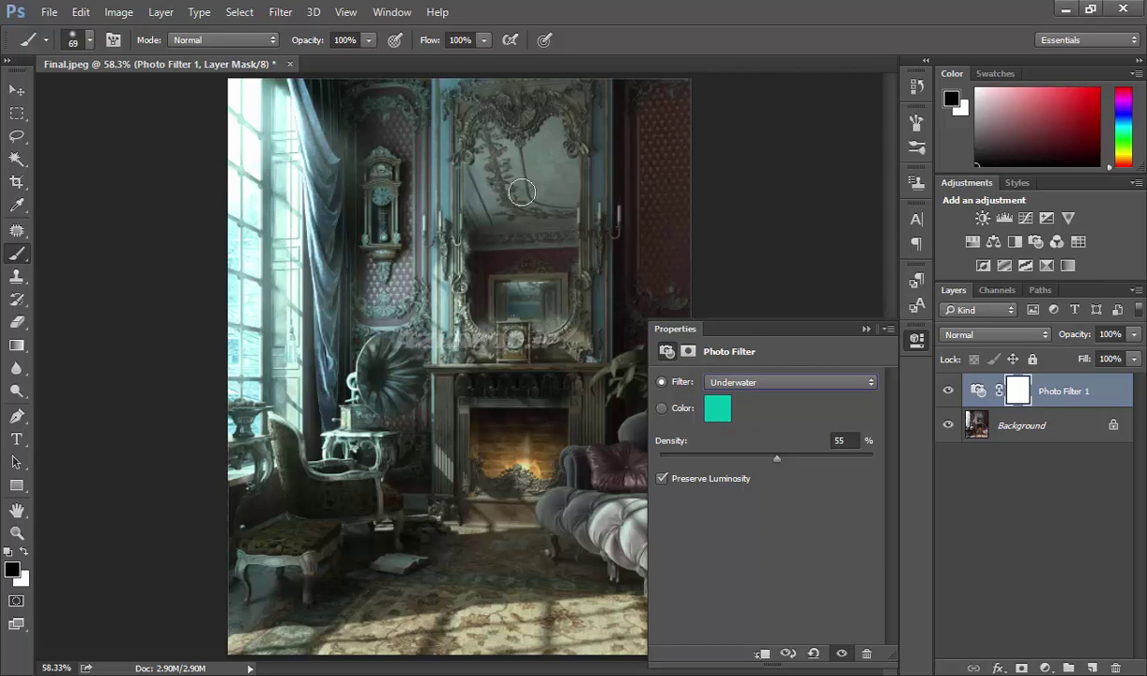
Step: Switch the Photo Filter to a custom colour and pick a light cyan
{"action": "left_click", "coordinate": [682, 411]}
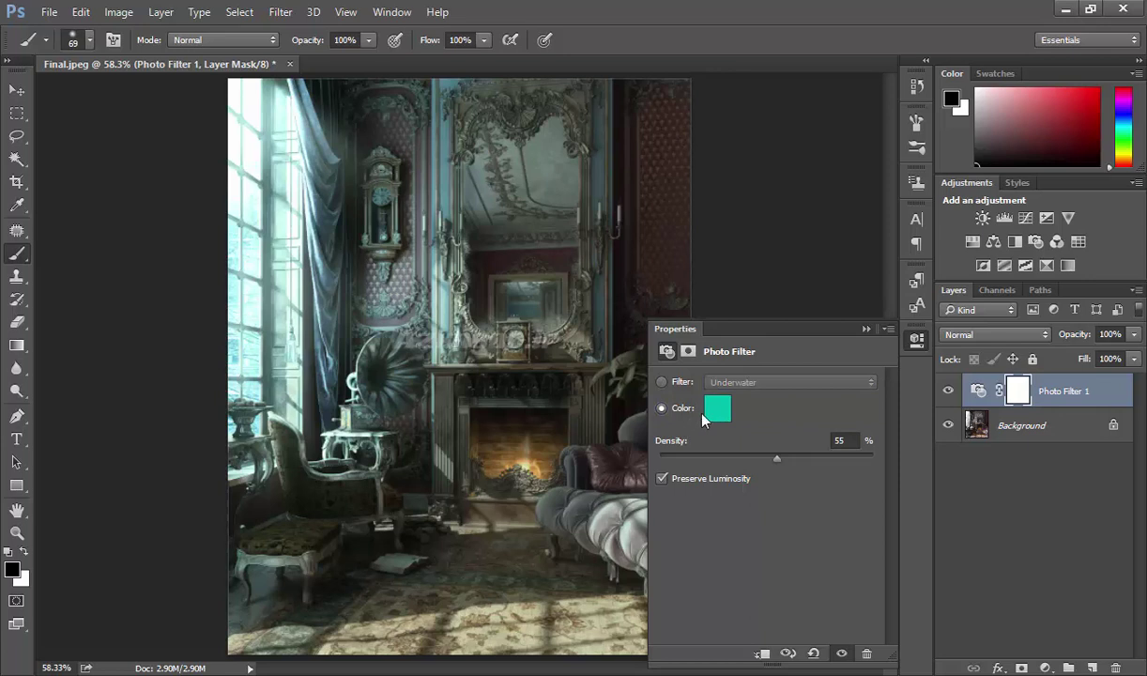
{"action": "left_click", "coordinate": [718, 413]}
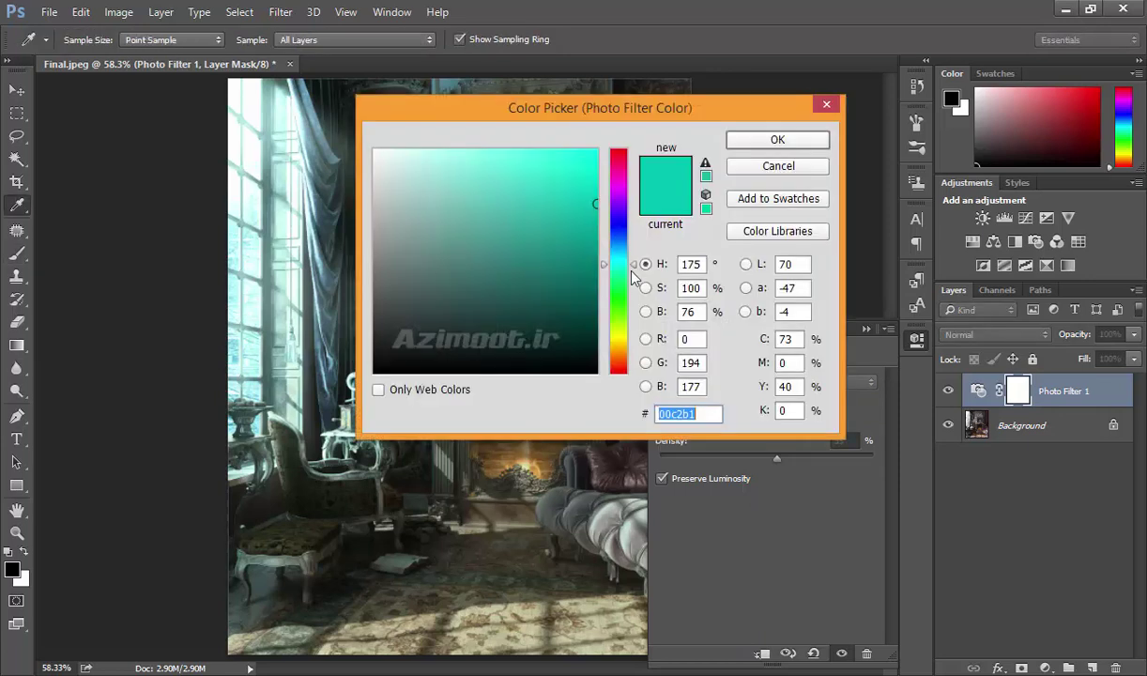
{"action": "left_click_drag", "start_coordinate": [627, 264], "coordinate": [618, 252]}
{"action": "left_click", "coordinate": [482, 149]}
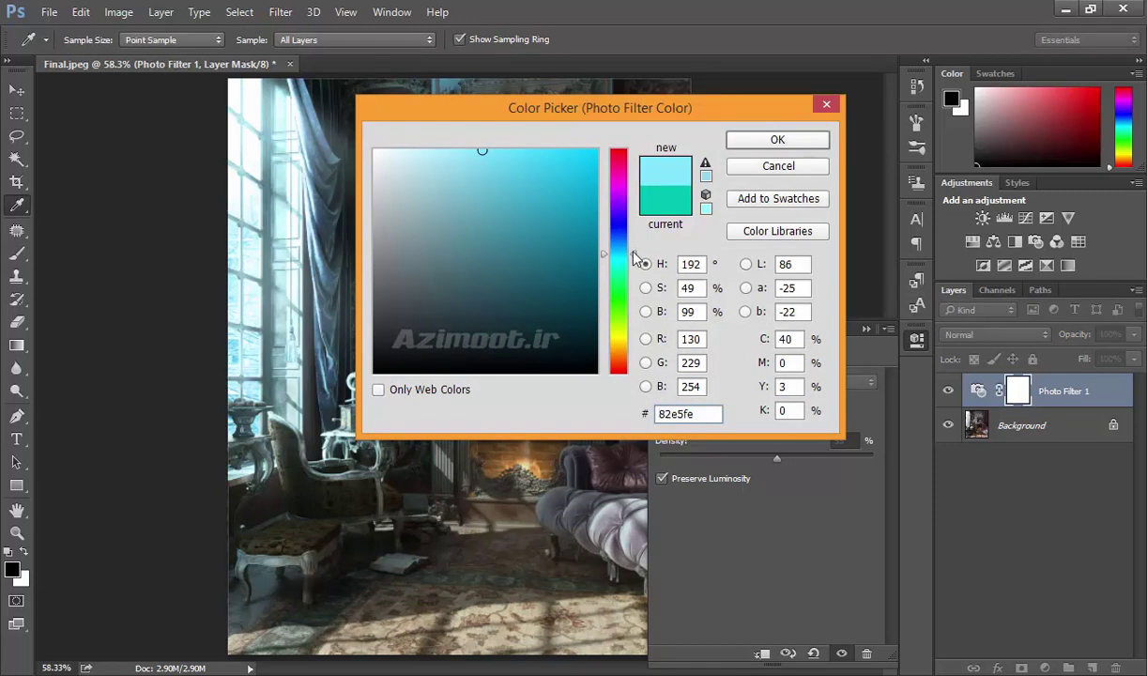
{"action": "left_click", "coordinate": [775, 140]}
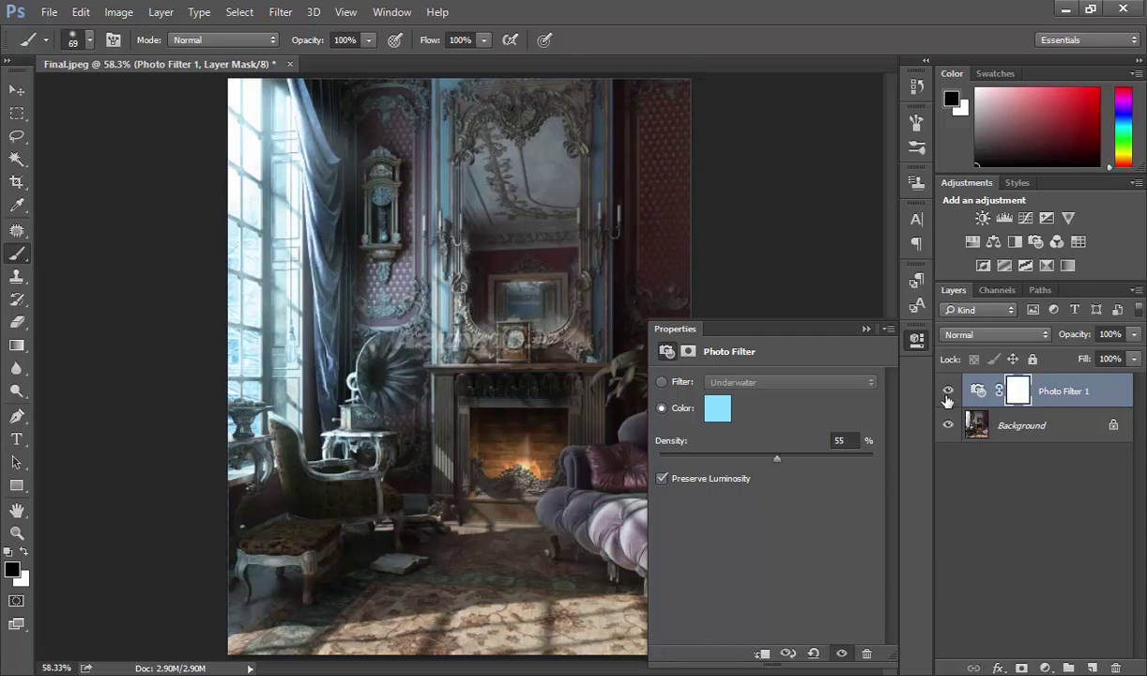
Step: Change the custom filter colour to pale yellow f9e274
{"action": "left_click", "coordinate": [715, 406]}
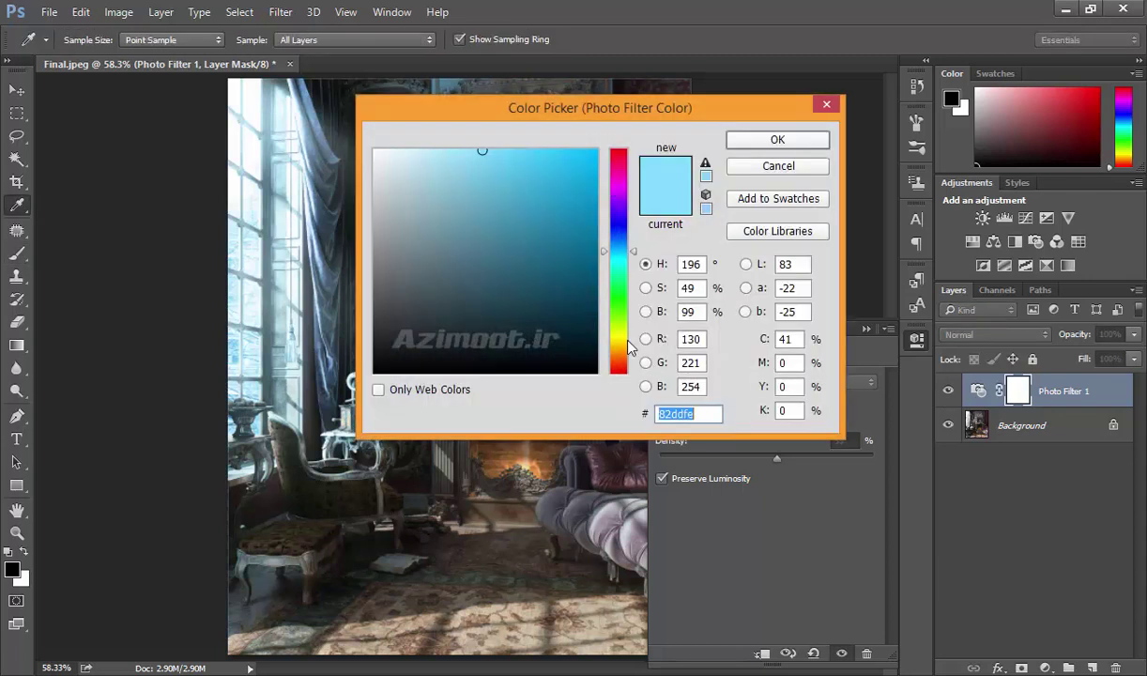
{"action": "left_click_drag", "start_coordinate": [629, 347], "coordinate": [634, 349]}
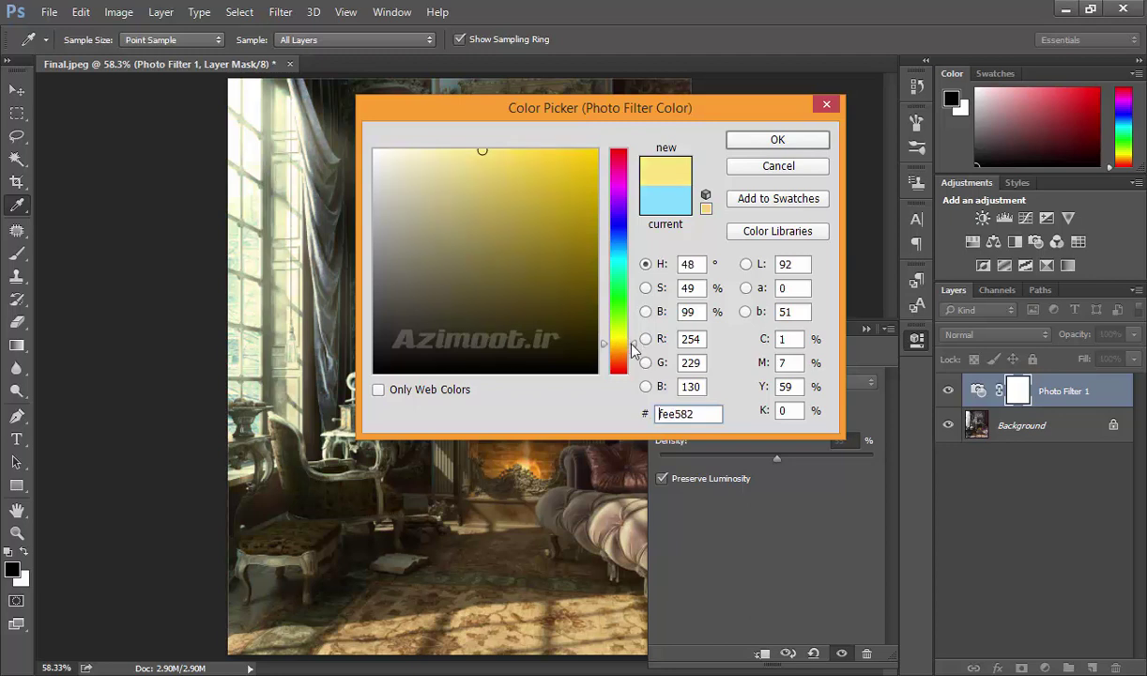
{"action": "left_click_drag", "start_coordinate": [631, 349], "coordinate": [629, 342]}
{"action": "left_click", "coordinate": [490, 155]}
{"action": "left_click", "coordinate": [755, 142]}
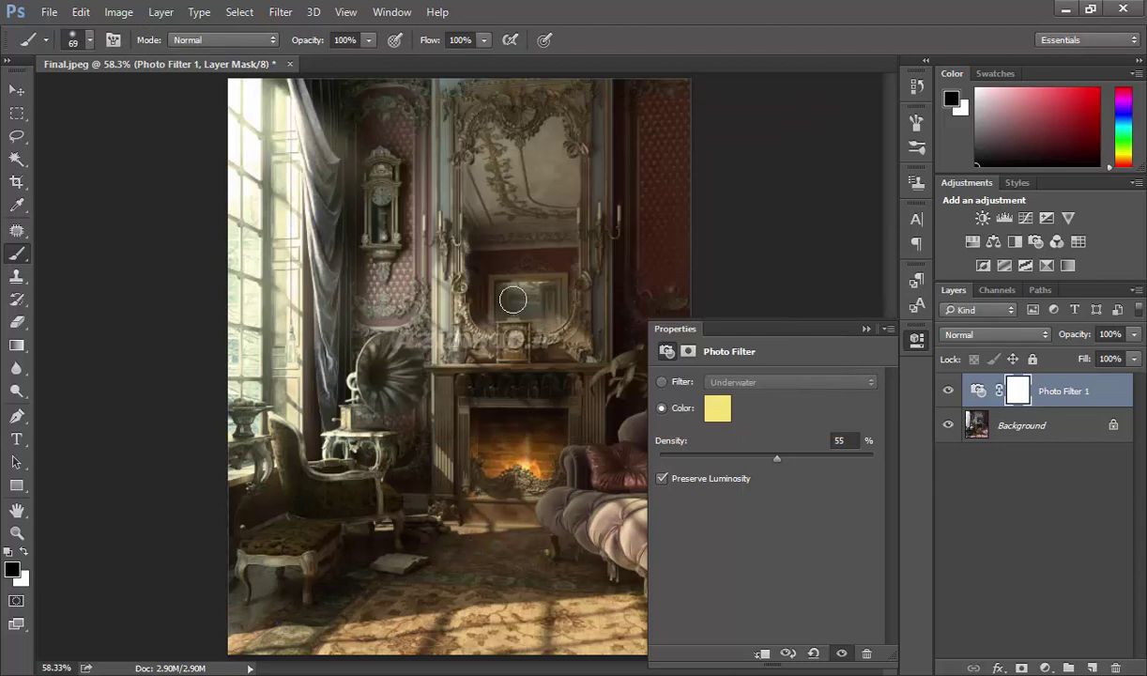
Step: Lower density to 34%, return to the Underwater preset, and select the adjustment thumbnail
{"action": "left_click_drag", "start_coordinate": [777, 458], "coordinate": [715, 458]}
{"action": "left_click_drag", "start_coordinate": [828, 467], "coordinate": [732, 469]}
{"action": "left_click", "coordinate": [661, 382]}
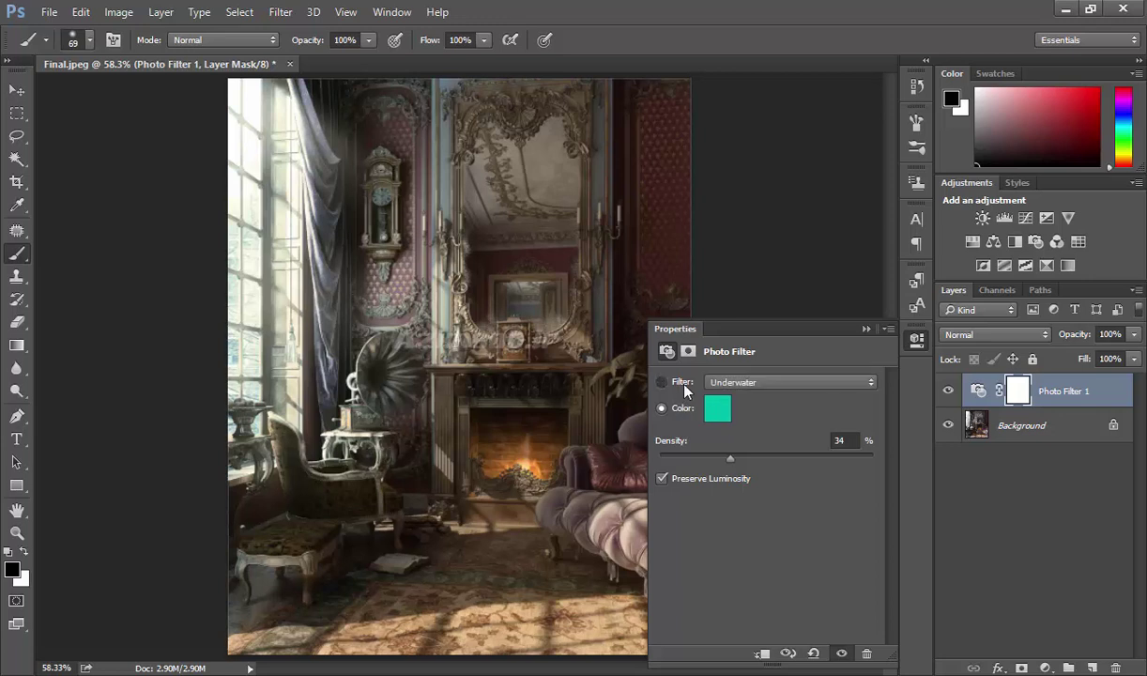
{"action": "left_click", "coordinate": [770, 382]}
{"action": "left_click", "coordinate": [707, 376]}
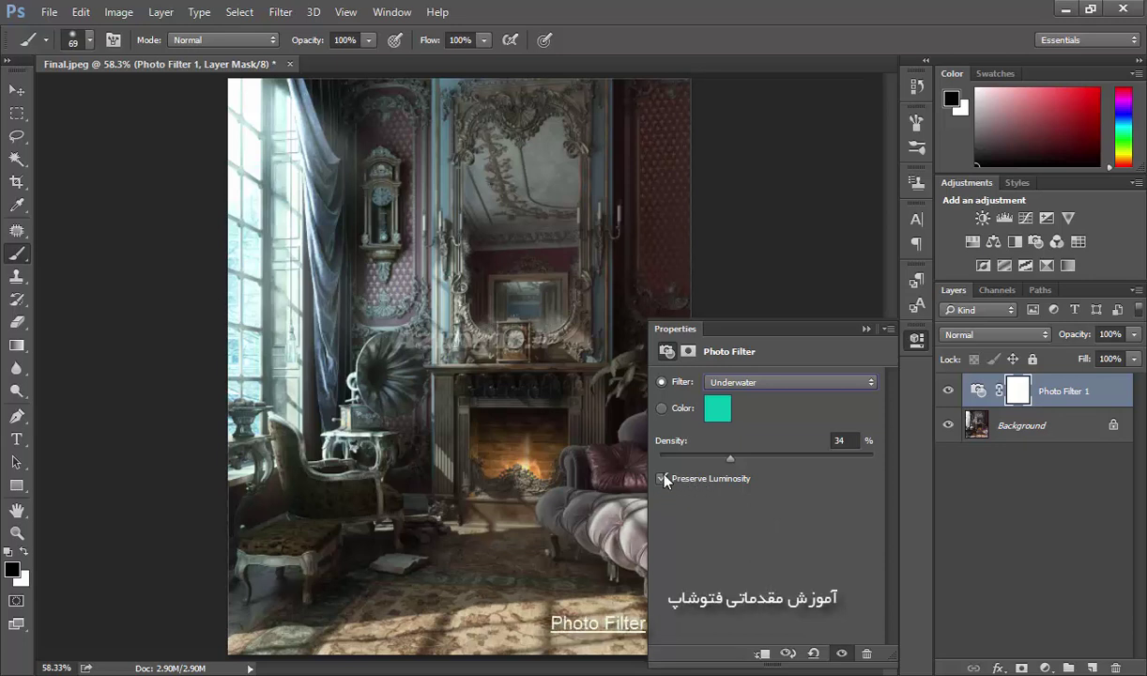
{"action": "left_click", "coordinate": [978, 391]}
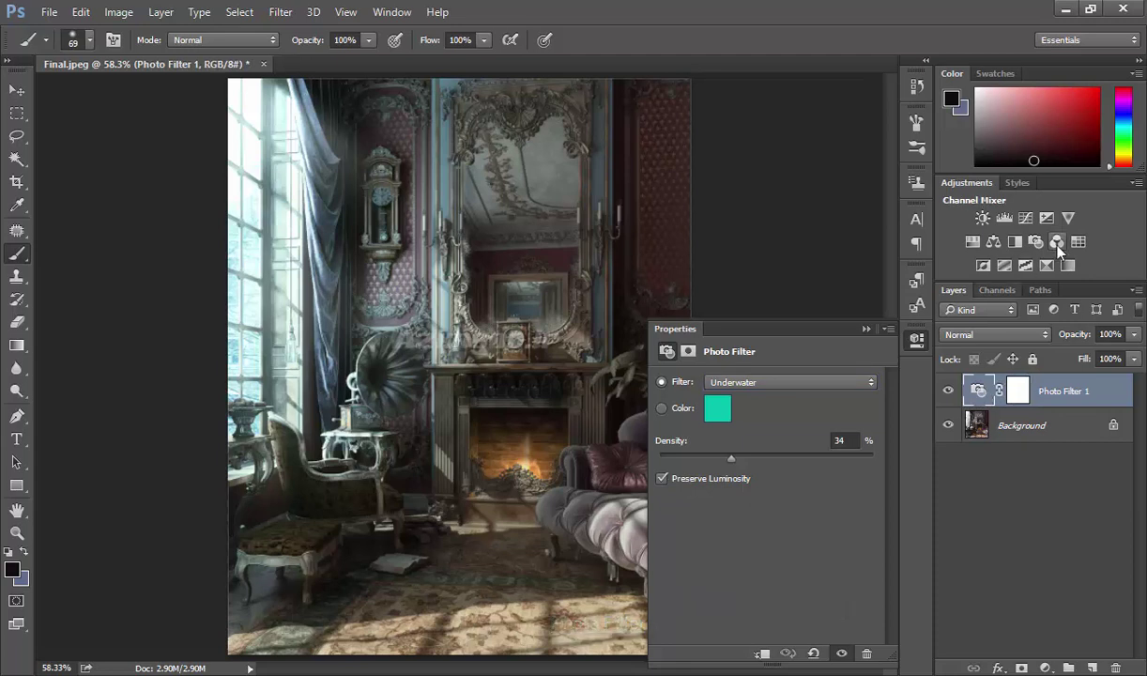